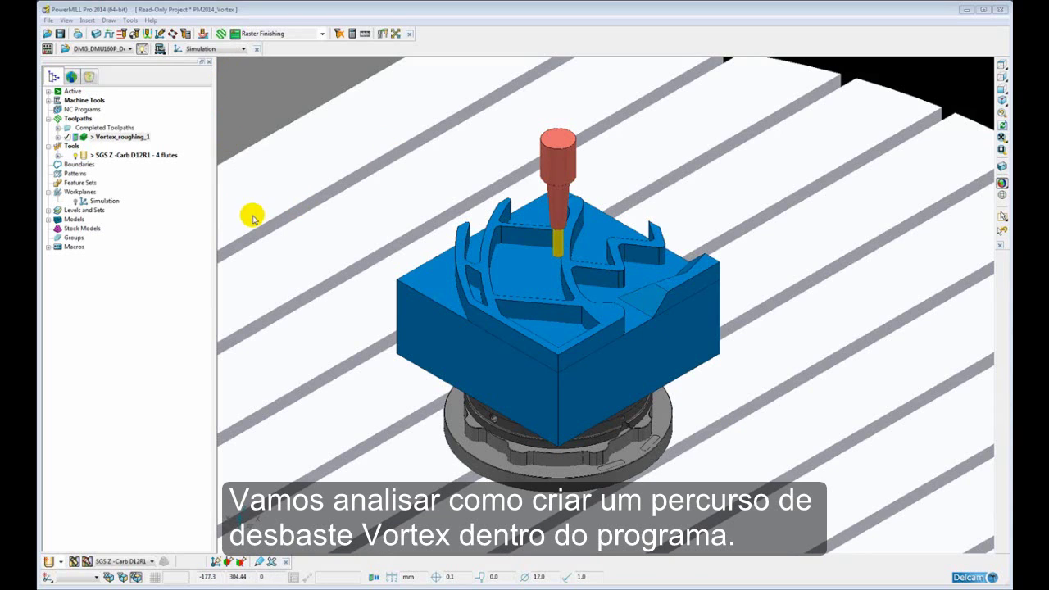
# Open the 2D Curve Area Clearance strategy, check which toolpath styles it offers, and close its form without calculating
pyautogui.click(220, 33)
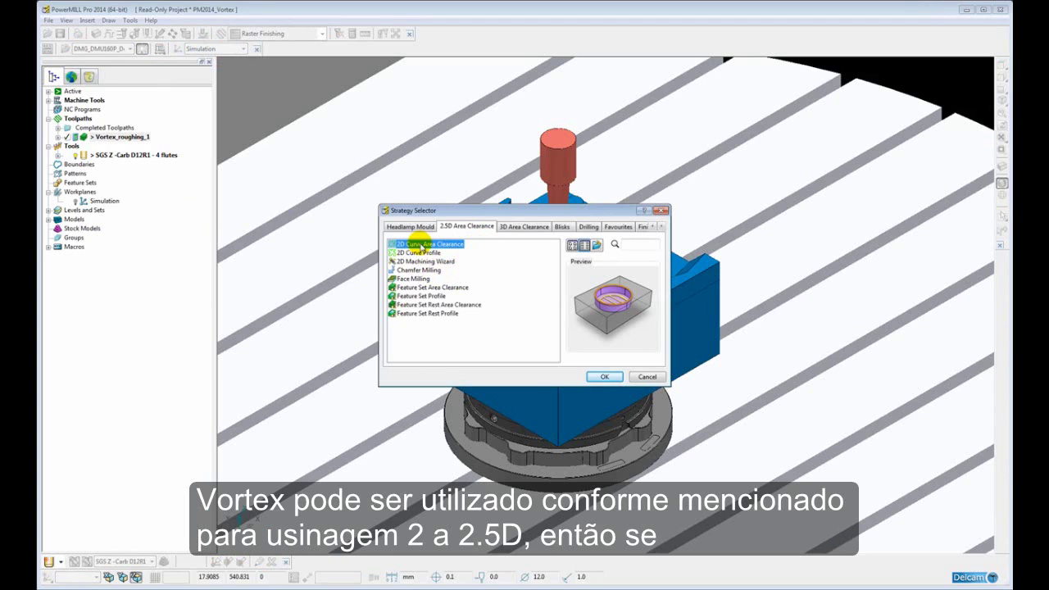
pyautogui.click(605, 376)
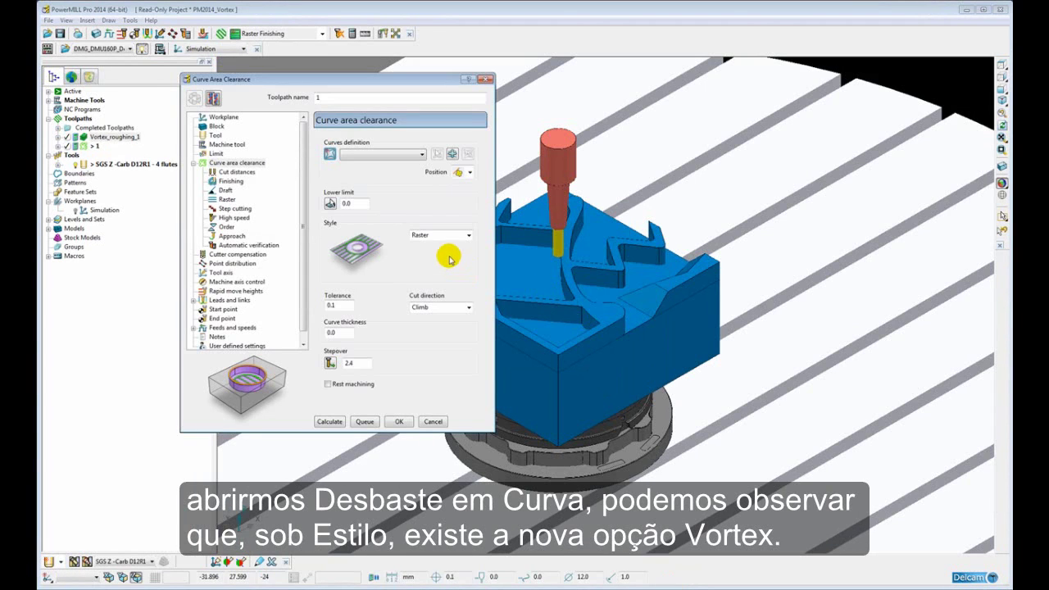
pyautogui.click(469, 235)
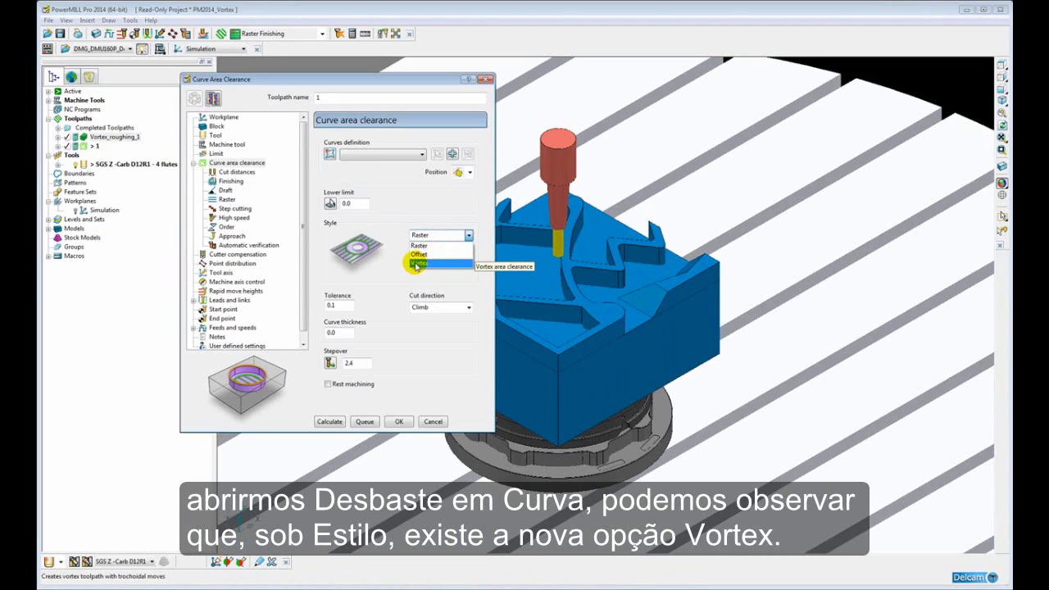
pyautogui.click(480, 80)
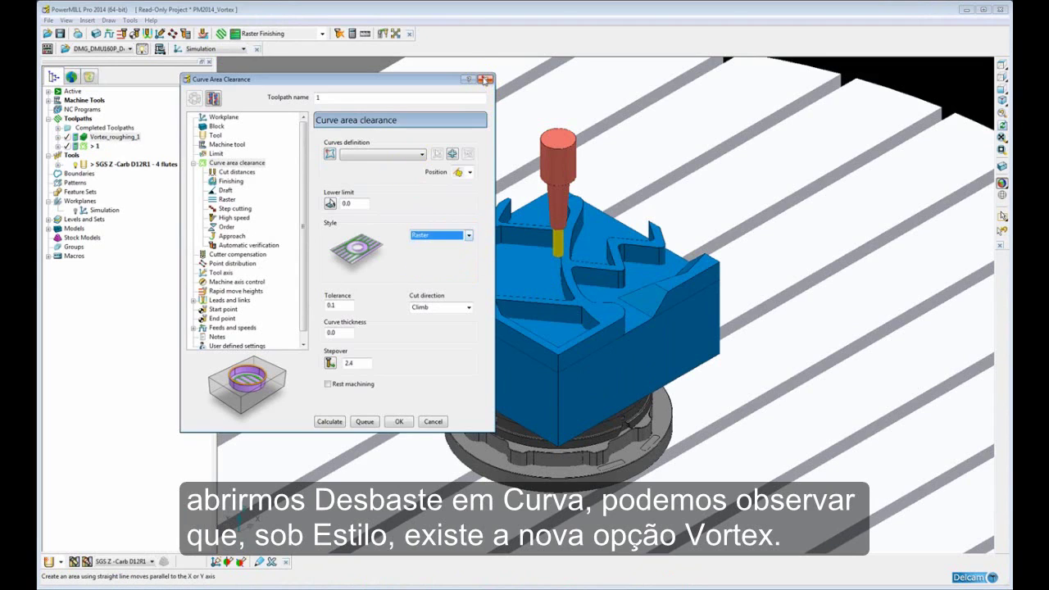
pyautogui.click(487, 80)
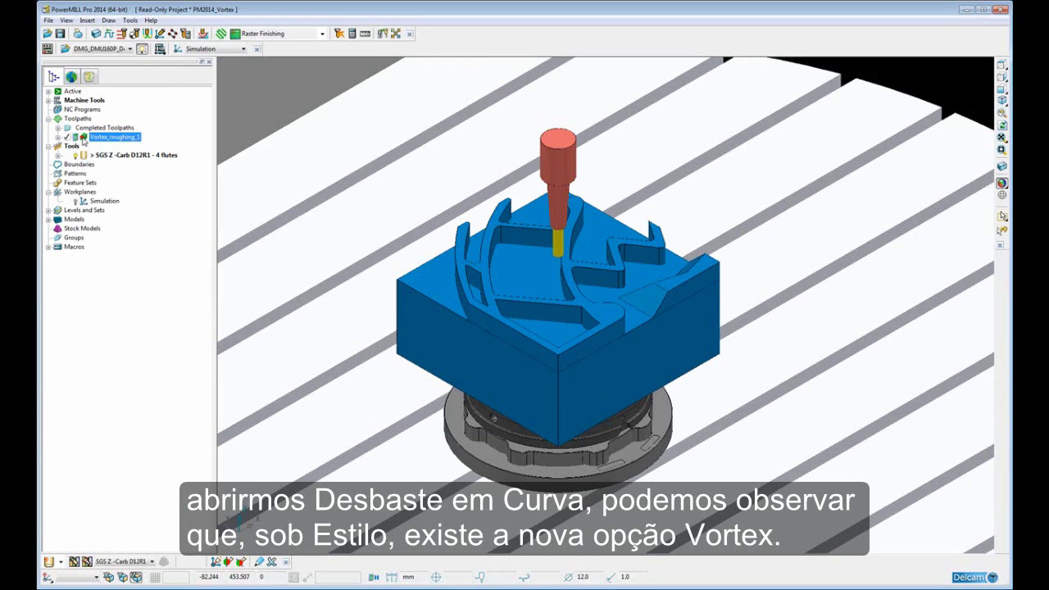
# Activate the Vortex_roughing_1 toolpath, open its settings, and choose Vortex as the model area clearance style
pyautogui.click(82, 137)
pyautogui.rightClick(82, 137)
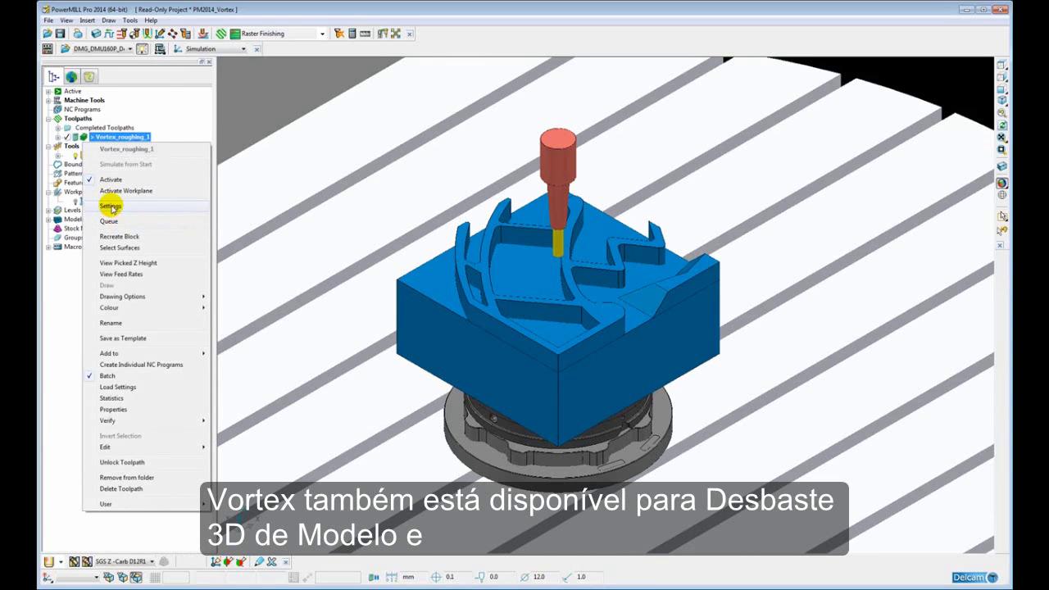
pyautogui.click(110, 205)
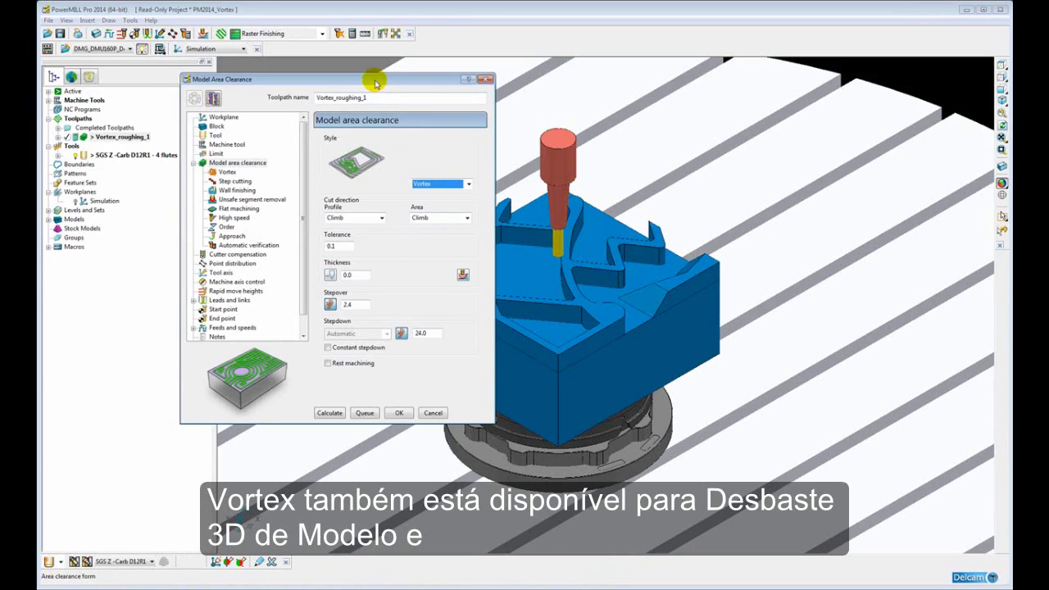
pyautogui.click(467, 184)
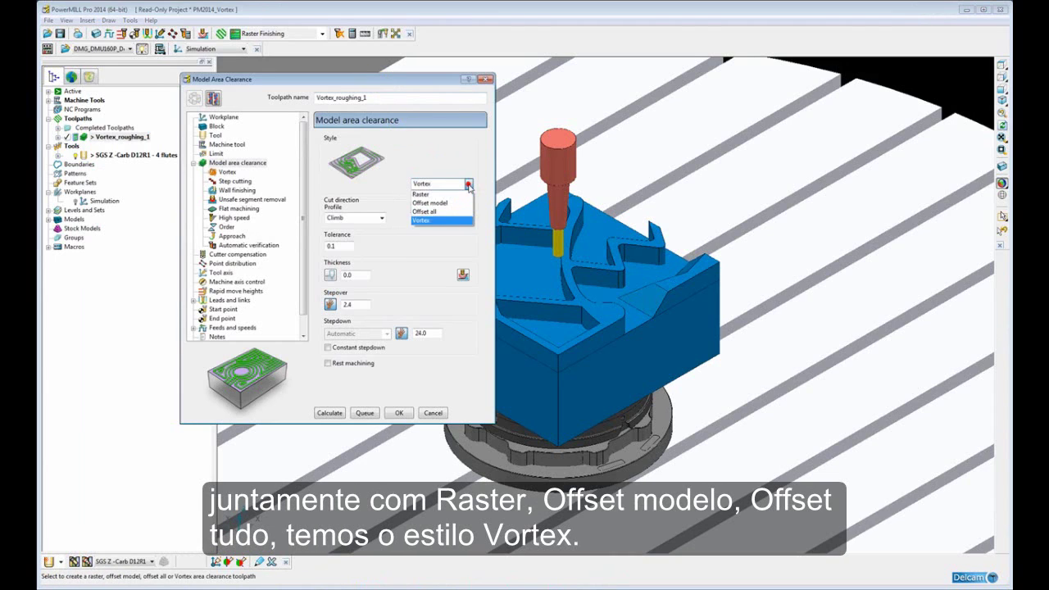
pyautogui.click(436, 222)
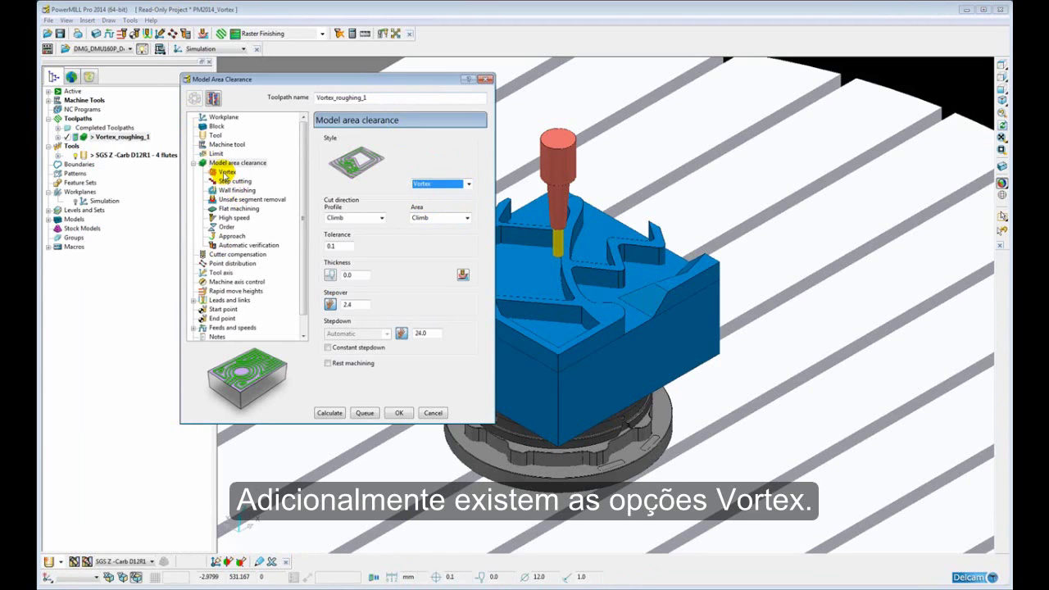
# From the Vortex settings, open the feeds and speeds, set the feed per tooth to 0.3 mm, and accept it
pyautogui.click(226, 173)
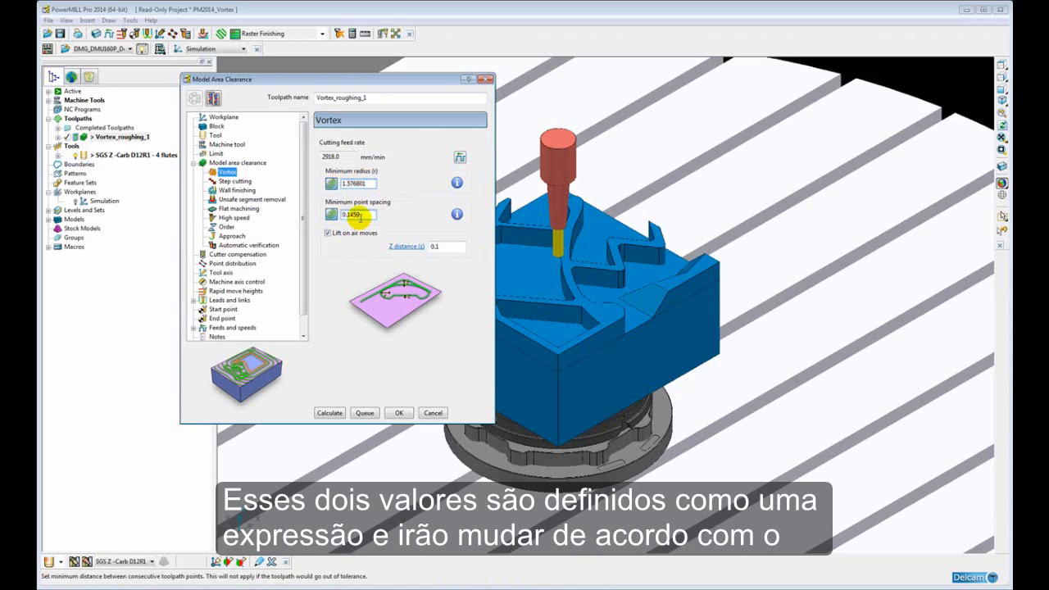
pyautogui.doubleClick(345, 156)
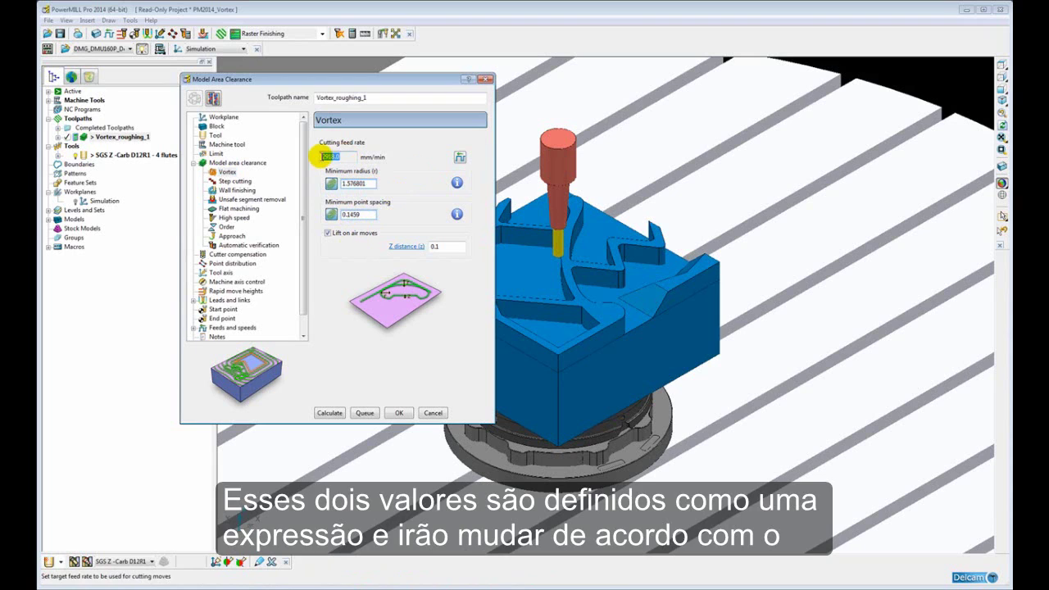
pyautogui.click(462, 156)
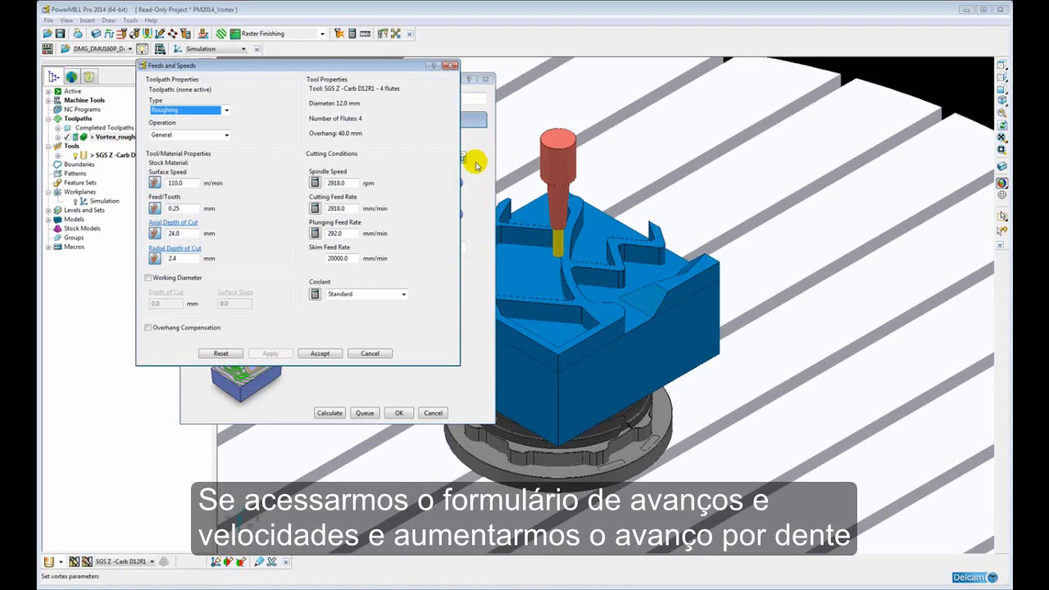
pyautogui.doubleClick(175, 208)
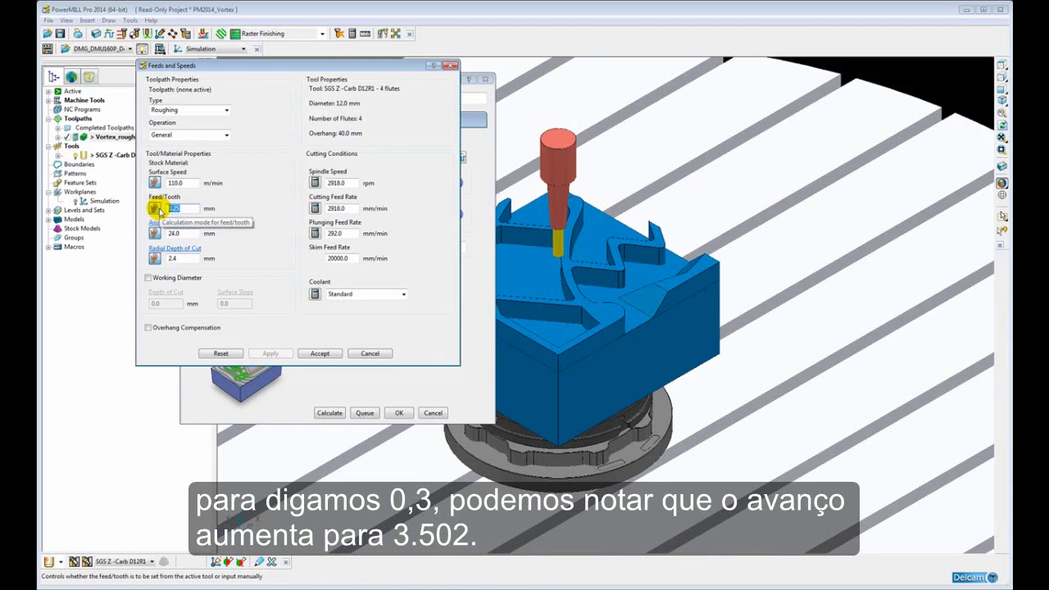
pyautogui.write('0.3')
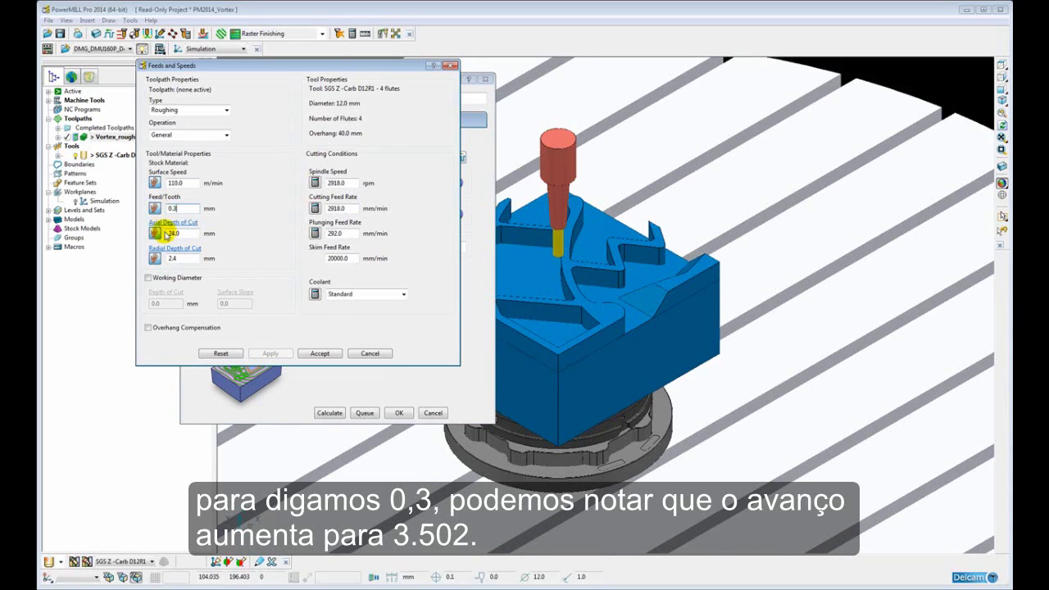
pyautogui.press('Tab')
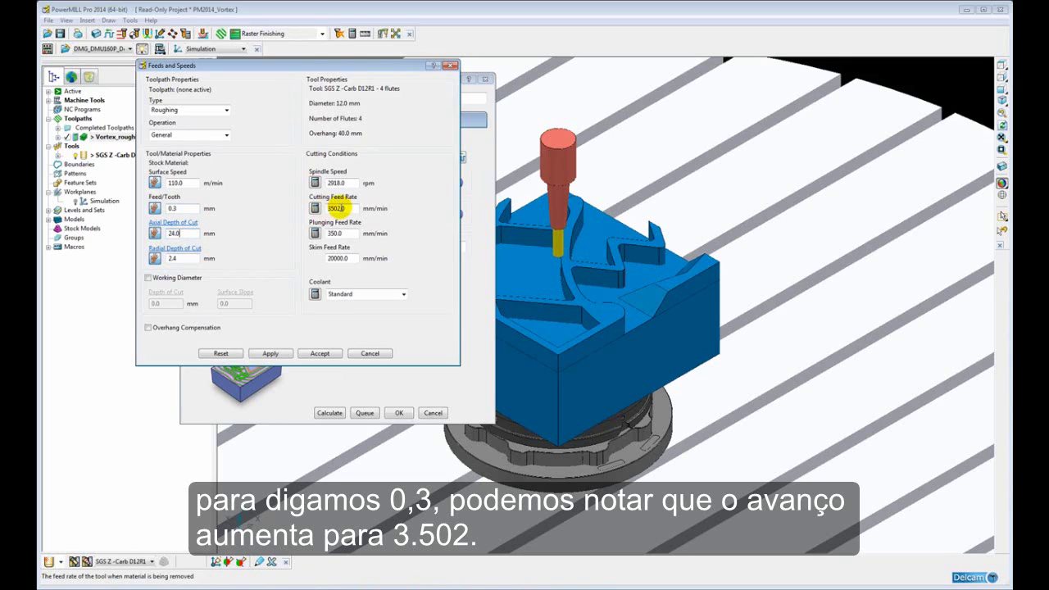
pyautogui.click(311, 354)
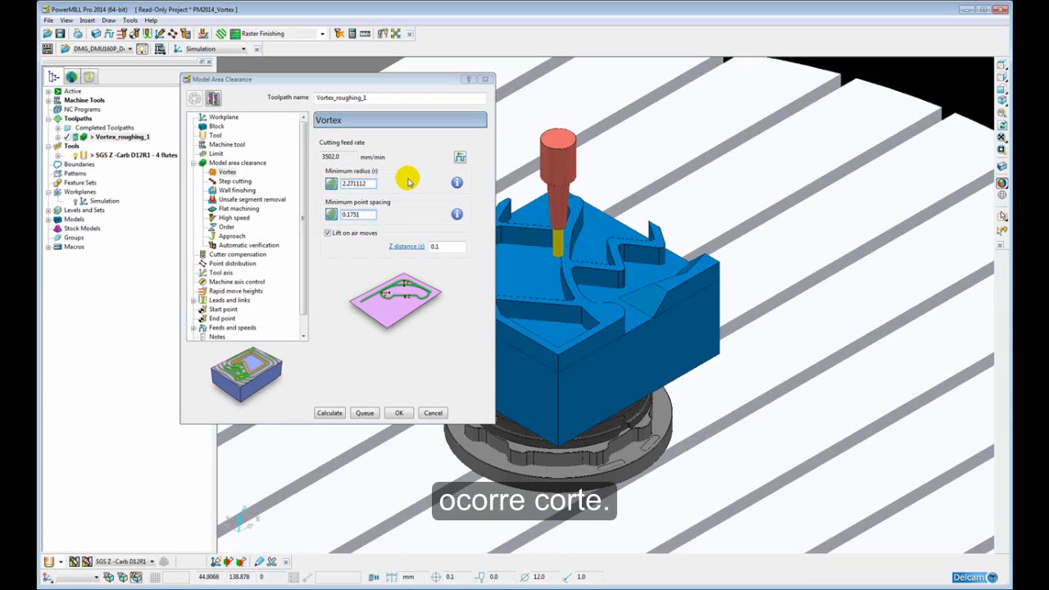
# Review the stepdown and stepover of the model area clearance, along with its step cutting settings
pyautogui.click(228, 162)
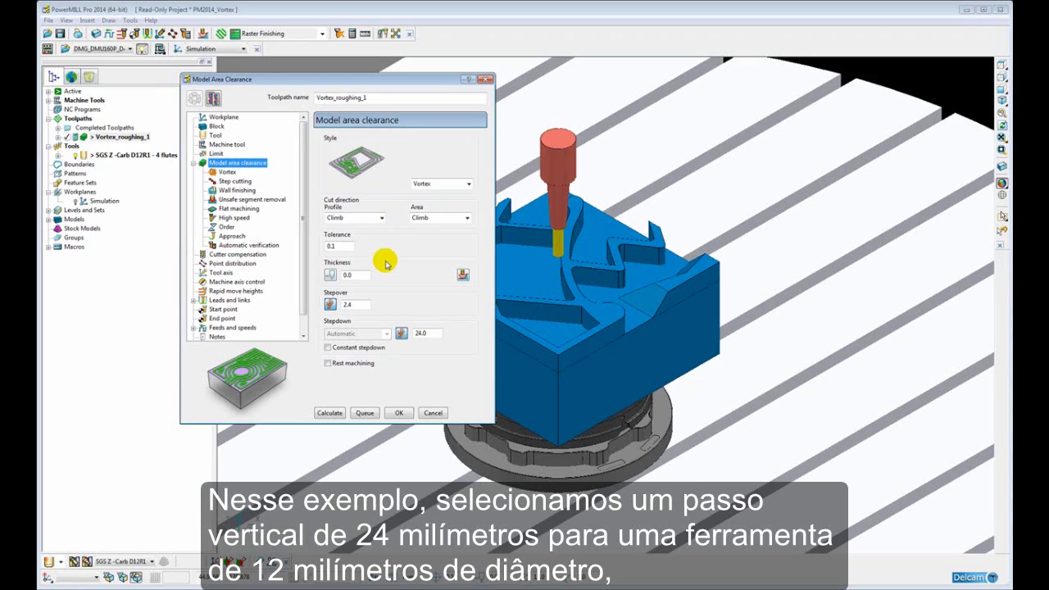
pyautogui.doubleClick(425, 332)
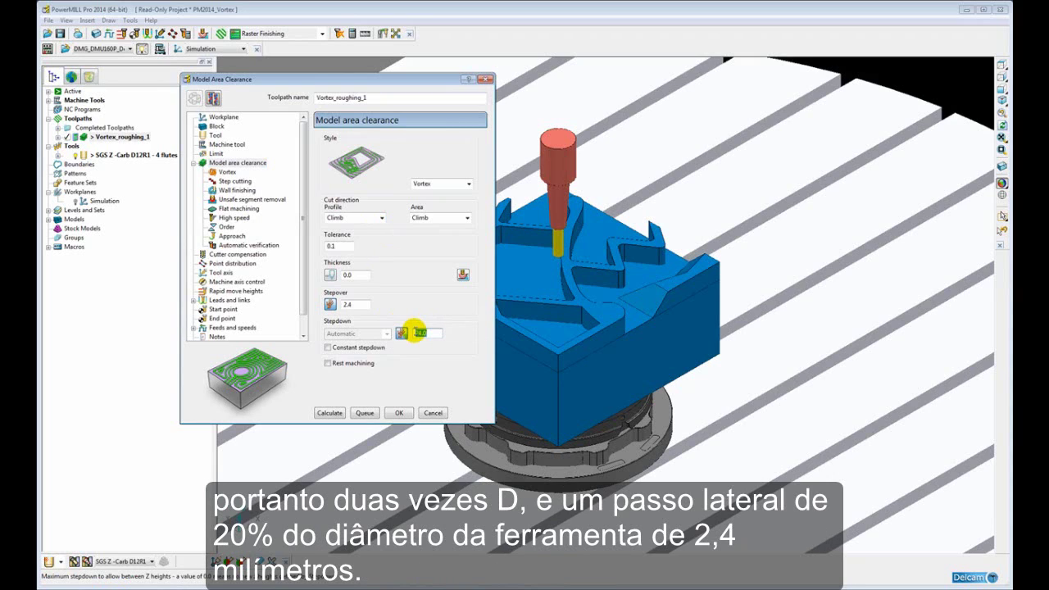
pyautogui.click(356, 304)
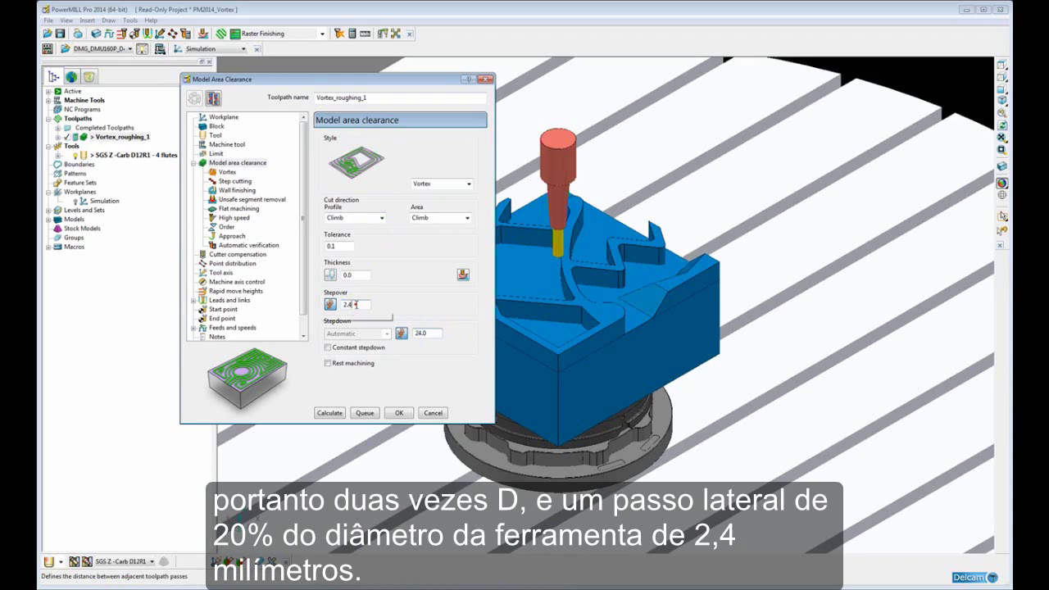
pyautogui.doubleClick(356, 304)
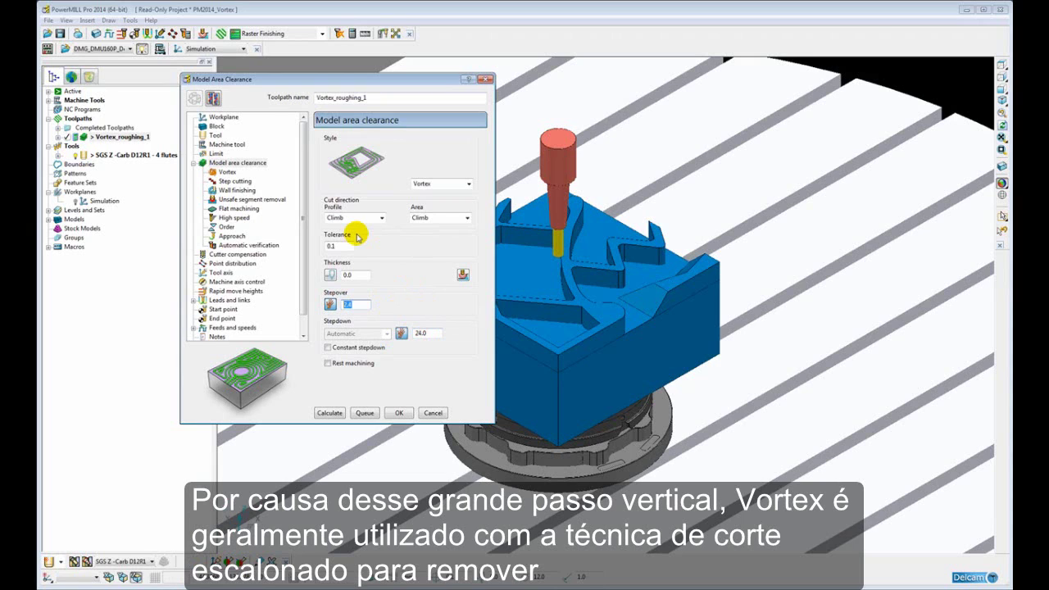
pyautogui.click(235, 181)
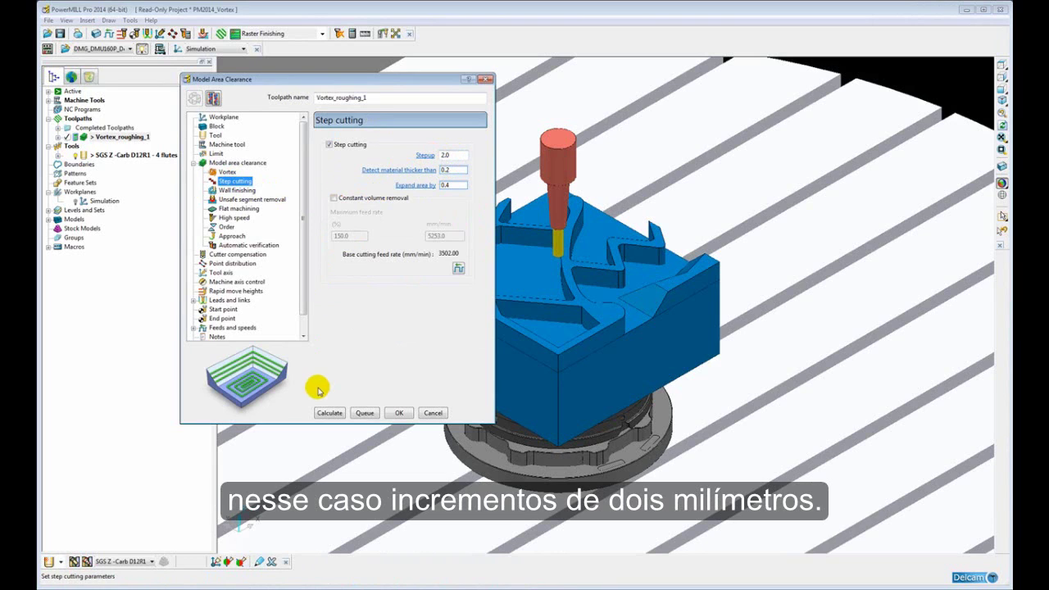
# Calculate the Vortex_roughing_1 toolpath and close its settings form
pyautogui.click(226, 172)
pyautogui.click(330, 412)
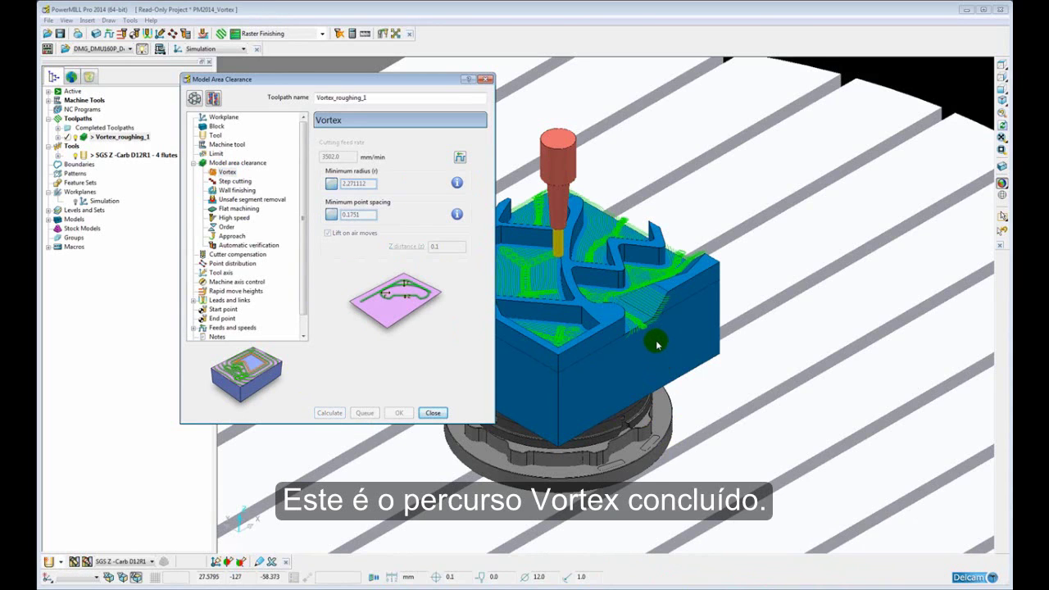
pyautogui.moveTo(658, 342); pyautogui.dragTo(668, 336, button='middle')
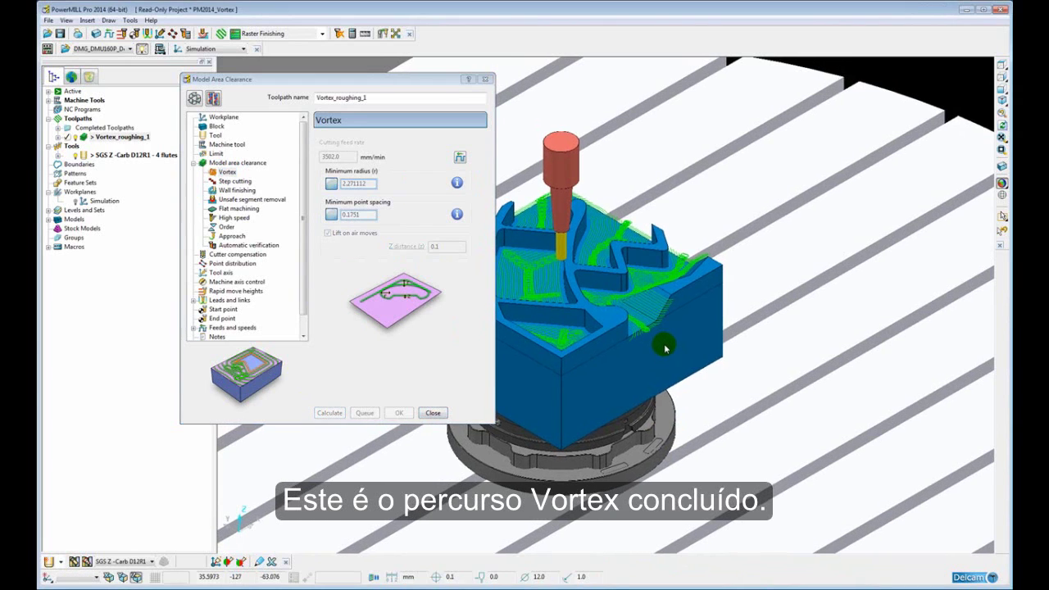
pyautogui.click(432, 412)
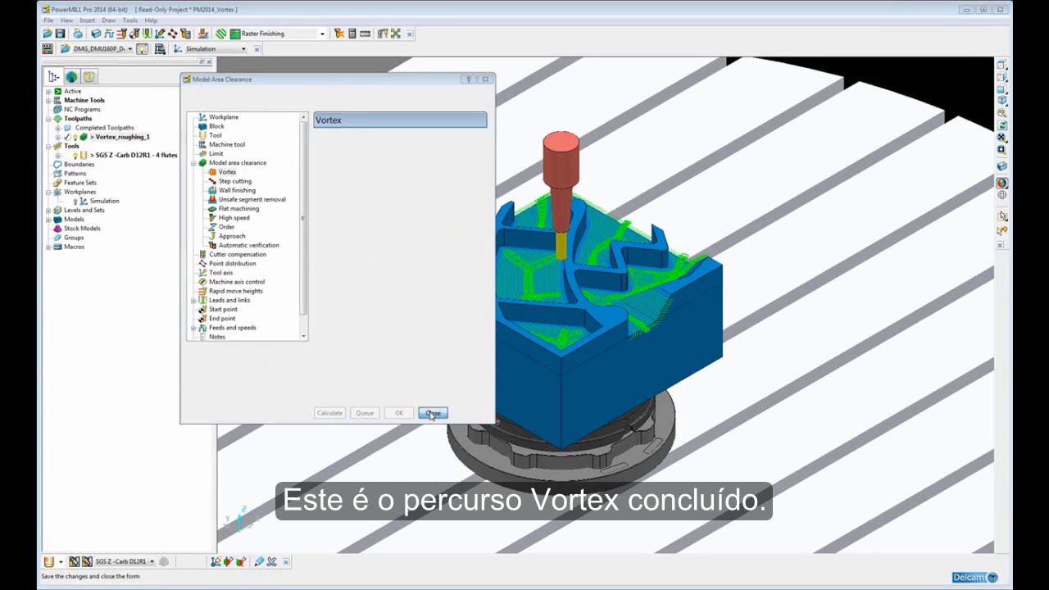
# Display the part from above along the Z axis and hide the DMG_DMU160P_Delcam machine tool
pyautogui.click(1000, 64)
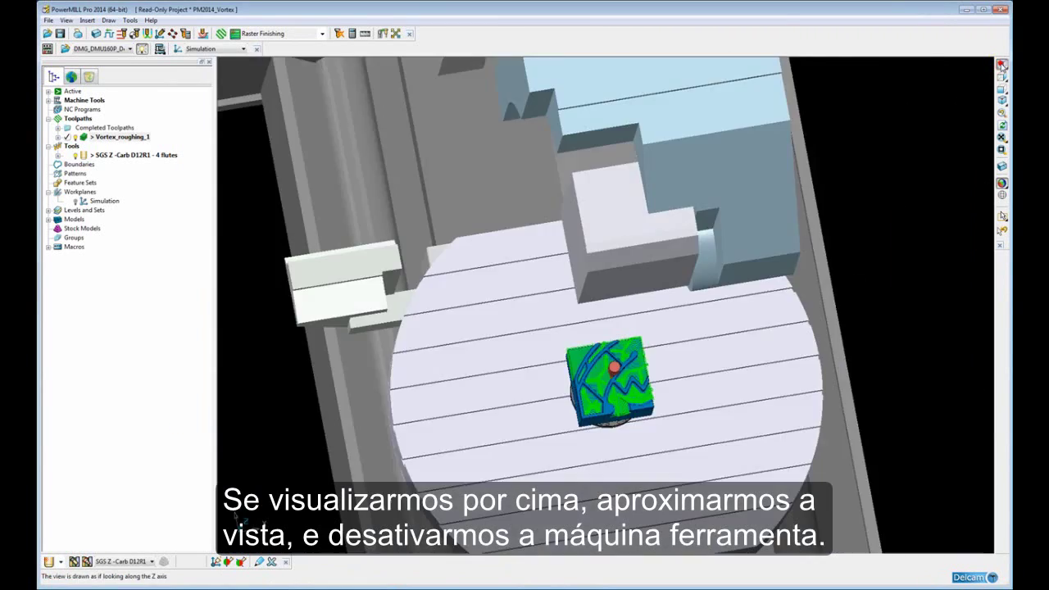
pyautogui.scroll(5, 635, 344)
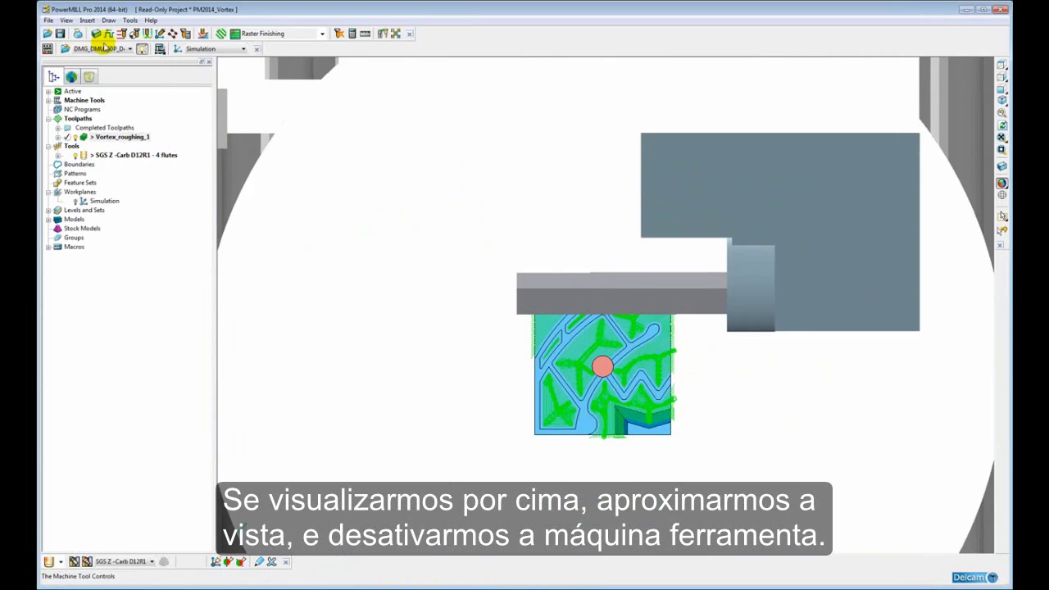
pyautogui.click(49, 100)
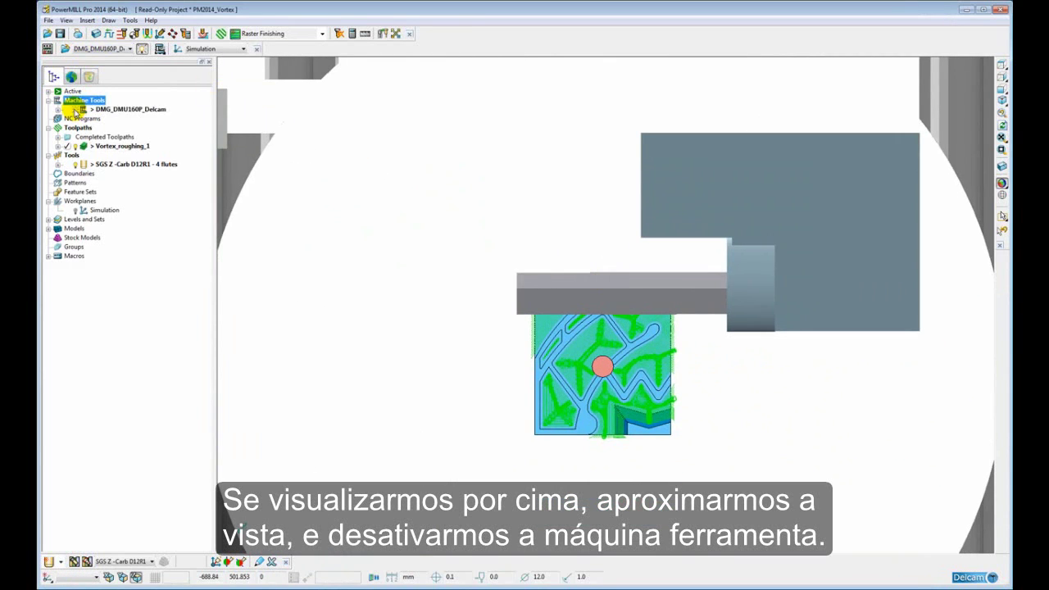
pyautogui.click(75, 109)
pyautogui.scroll(3, 553, 401)
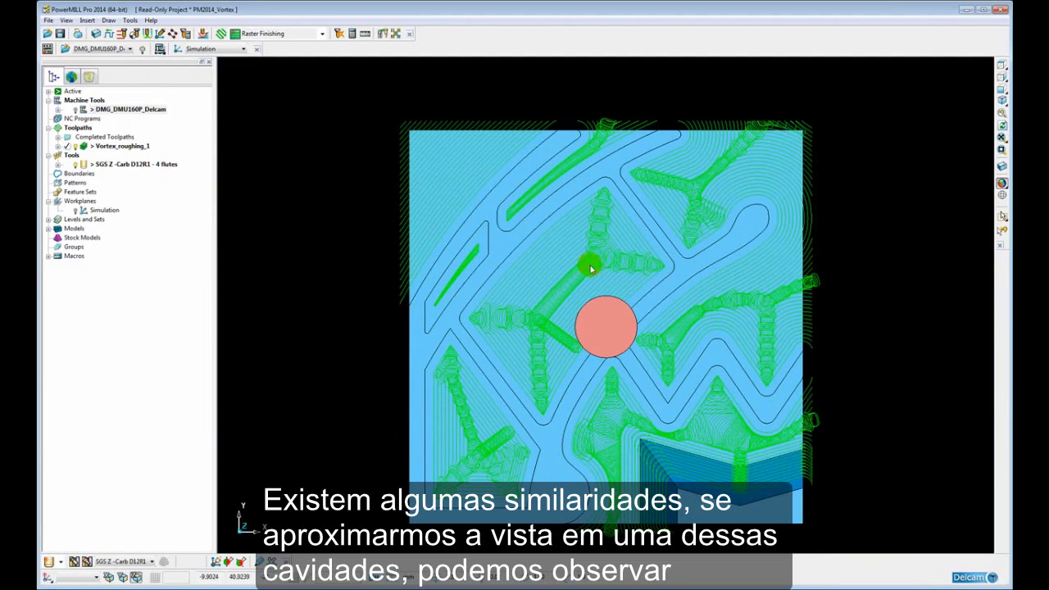
# Examine the offset passes and trochoidal moves of the roughing toolpath up close inside the part's pockets
pyautogui.keyDown('shift'); pyautogui.moveTo(573, 258); pyautogui.dragTo(655, 280, button='middle'); pyautogui.keyUp('shift')
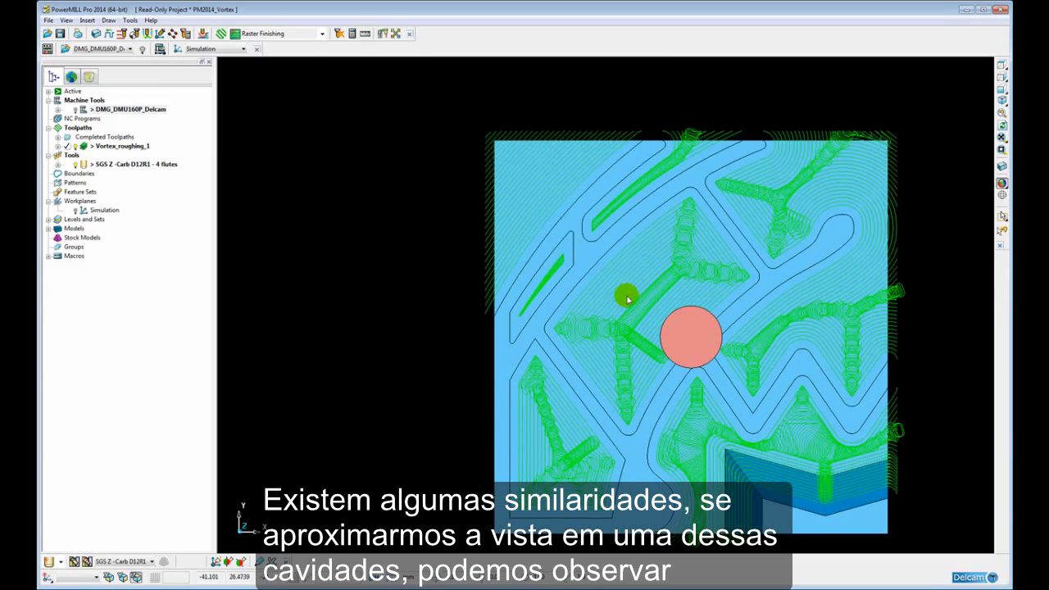
pyautogui.scroll(3, 820, 361)
pyautogui.keyDown('shift'); pyautogui.moveTo(847, 353); pyautogui.dragTo(428, 293, button='middle'); pyautogui.keyUp('shift')
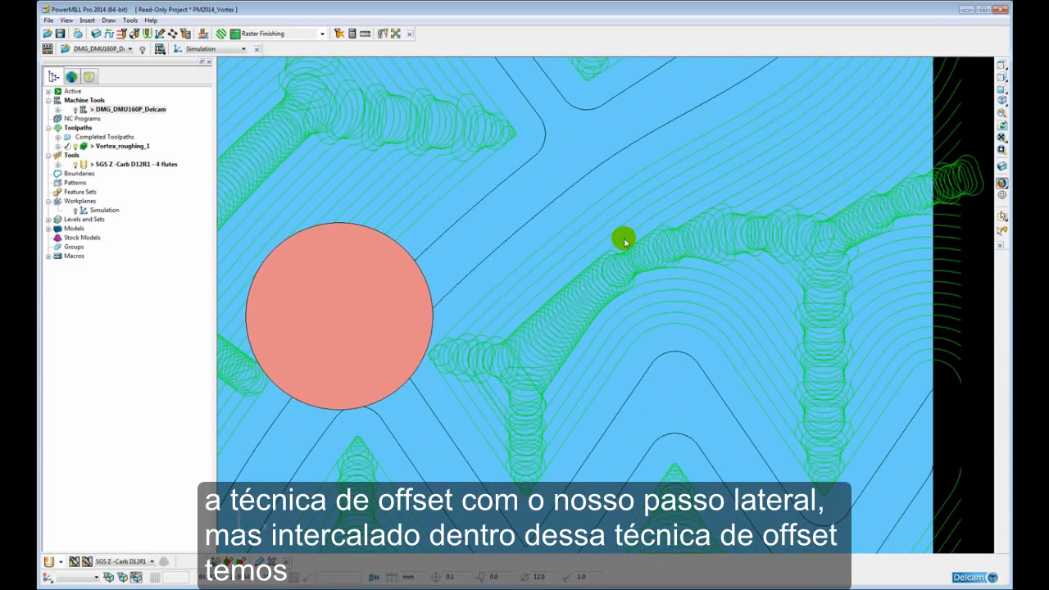
pyautogui.keyDown('shift'); pyautogui.moveTo(602, 300); pyautogui.dragTo(653, 259, button='middle'); pyautogui.keyUp('shift')
pyautogui.scroll(3, 653, 258)
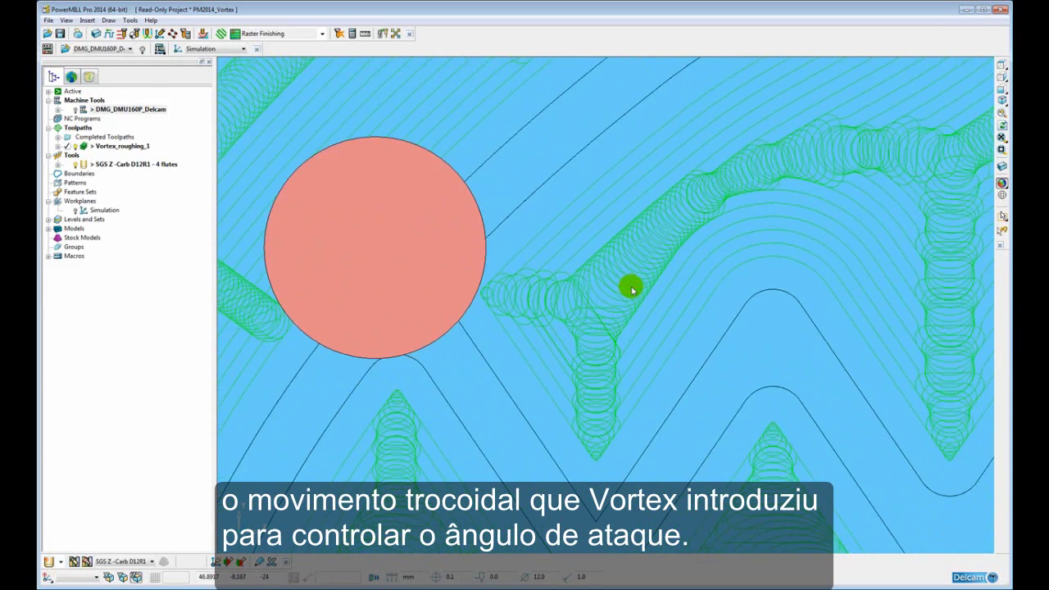